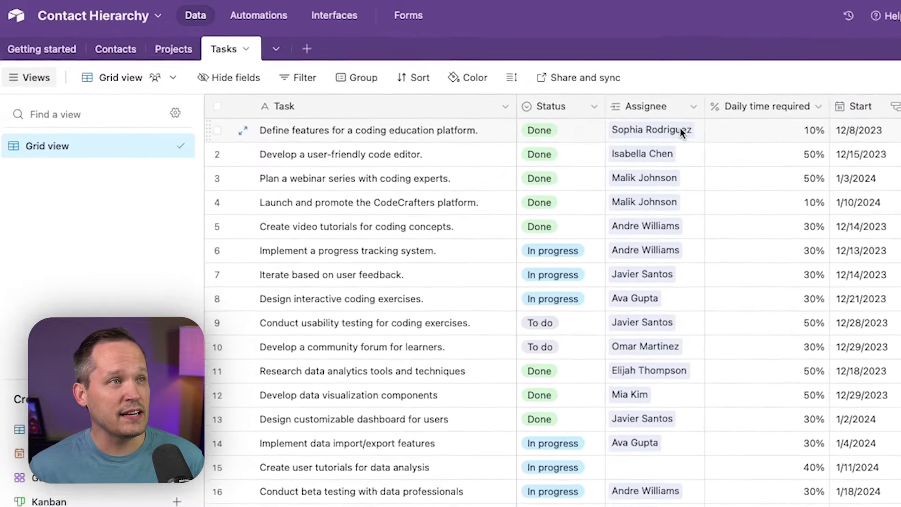
# Remove the linked assignee from the task "Define features for a coding education platform." and open the Contacts table.
pyautogui.click(535, 103)
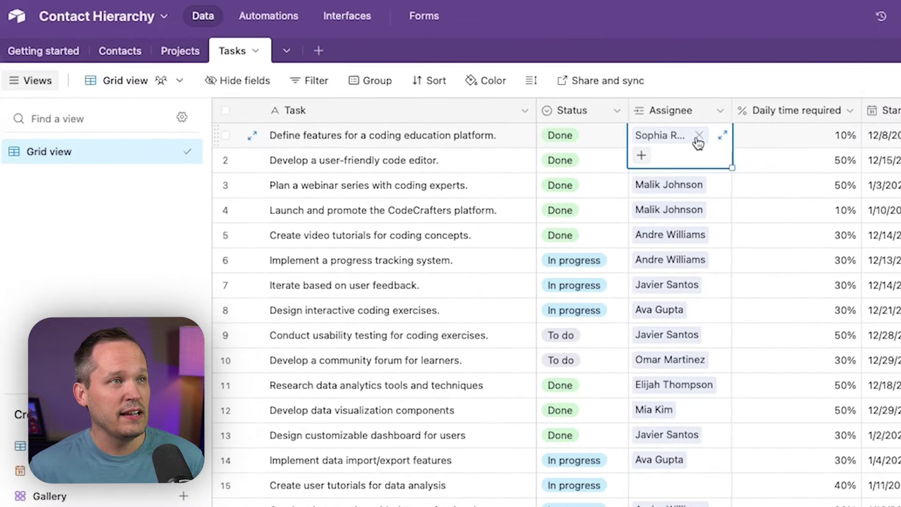
pyautogui.click(699, 136)
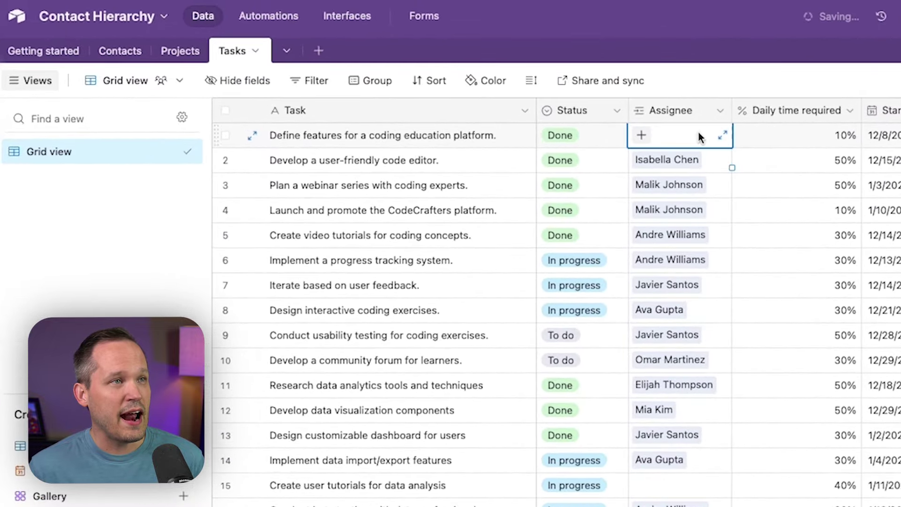
pyautogui.click(711, 75)
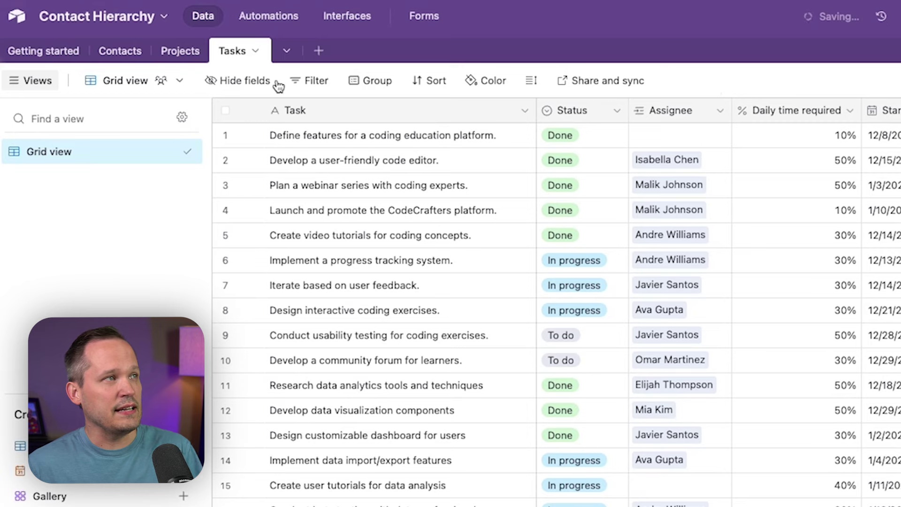
pyautogui.click(136, 52)
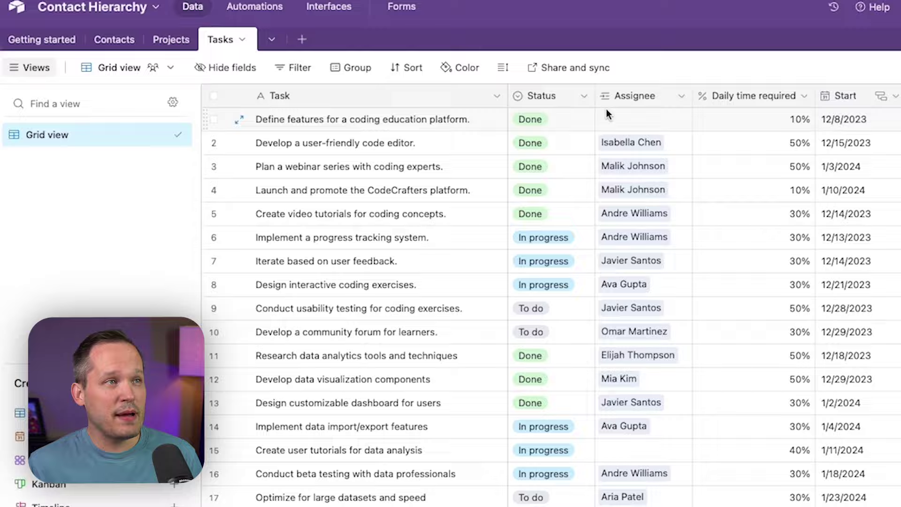
# Link the first contact back as assignee of the task "Define features for a coding education platform.".
pyautogui.click(641, 137)
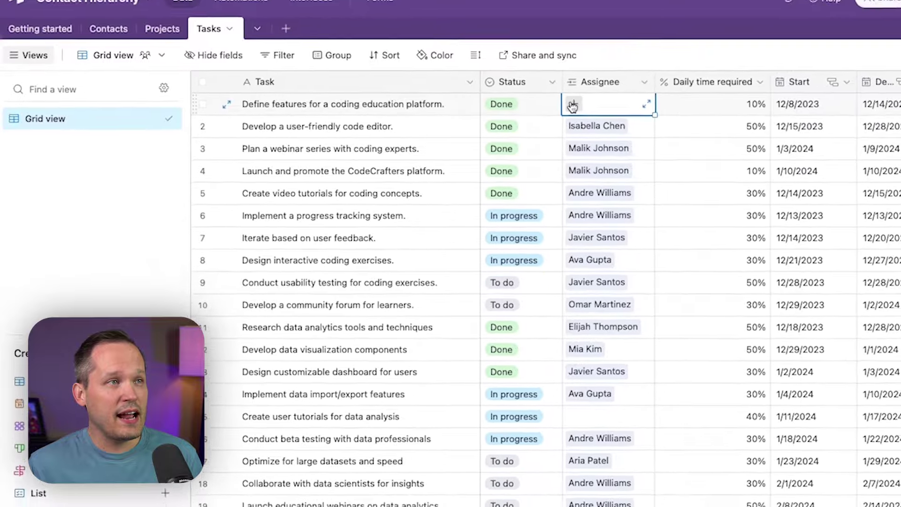
pyautogui.click(572, 104)
pyautogui.click(606, 167)
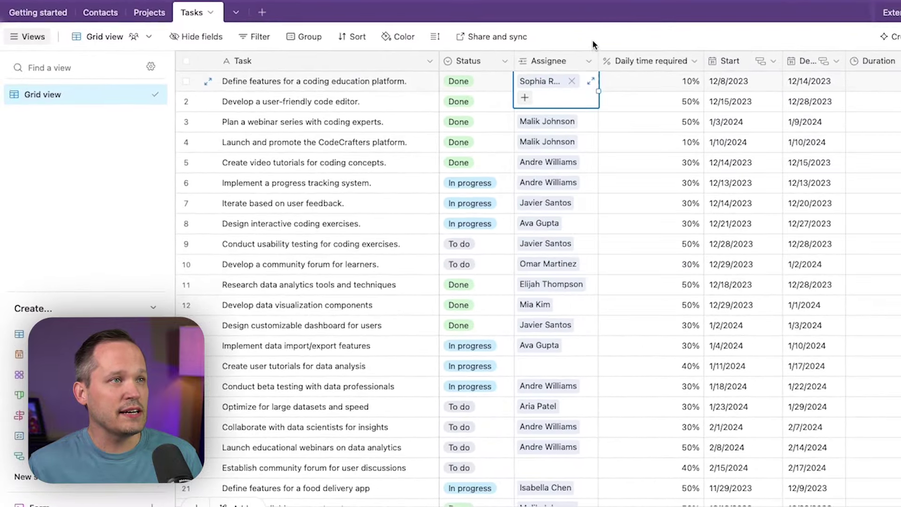
# In the Contacts table, view the task record linked to the first contact and close it again.
pyautogui.click(109, 12)
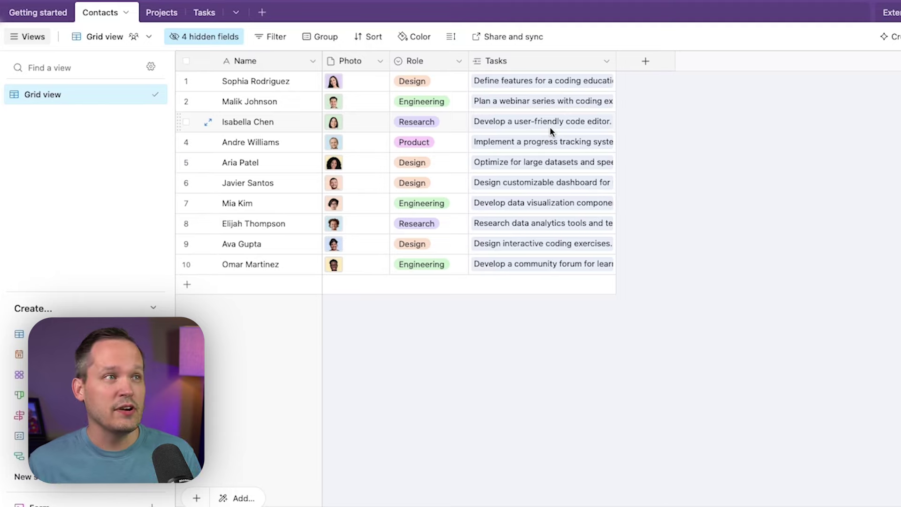
pyautogui.click(531, 80)
pyautogui.click(526, 80)
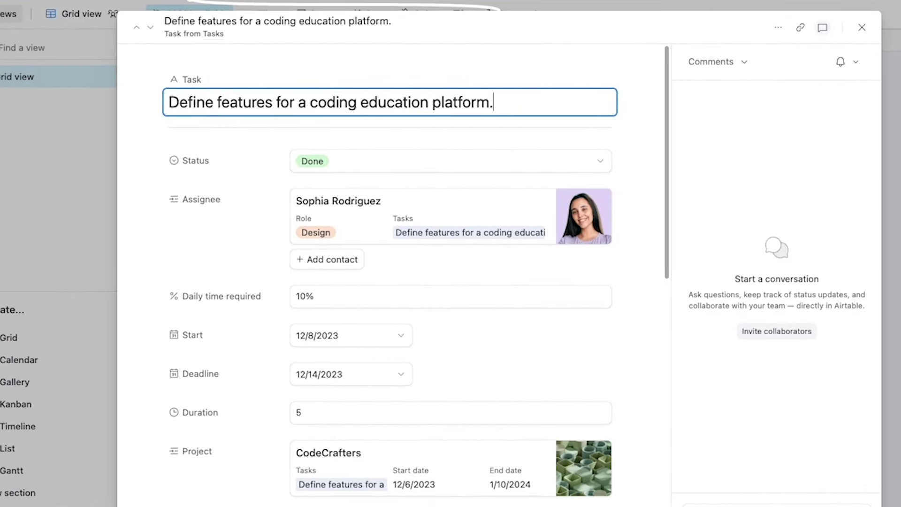
pyautogui.press('Escape')
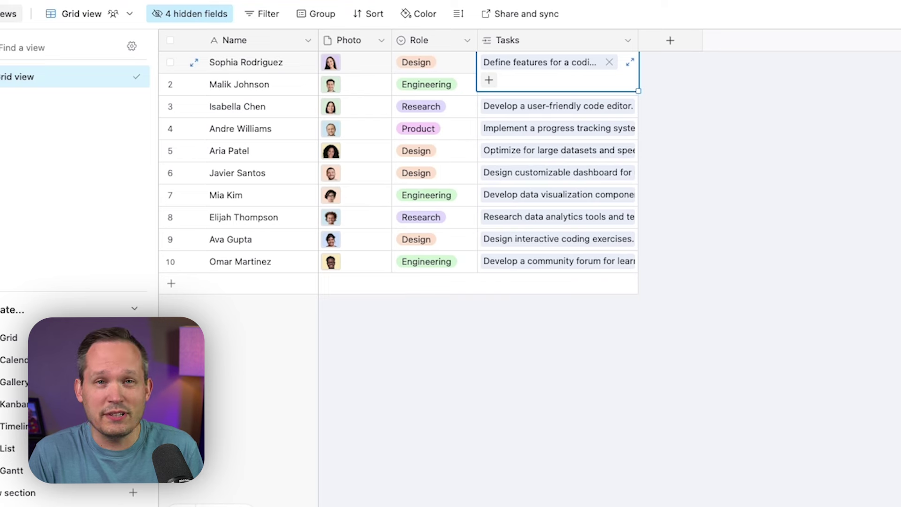
pyautogui.click(677, 86)
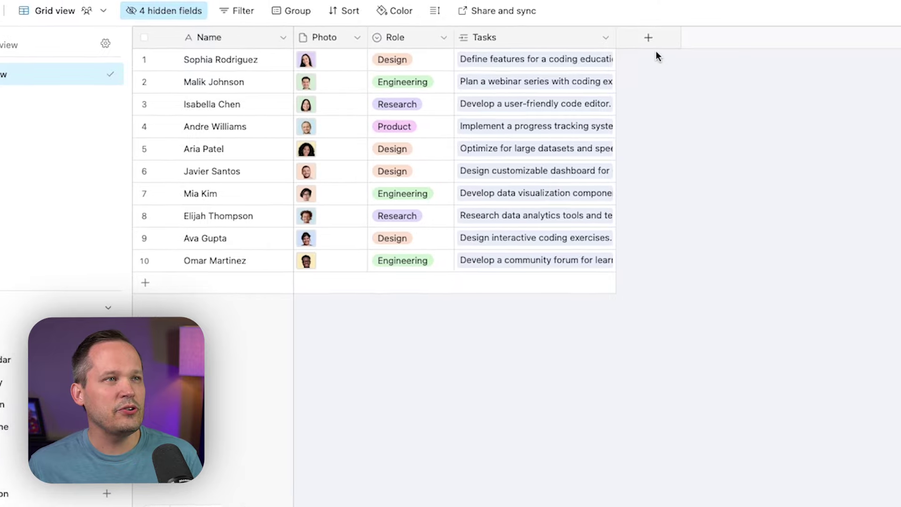
# Add a Manager field to Contacts that links to the Contacts table, without multiple-record linking and without lookup fields.
pyautogui.click(675, 42)
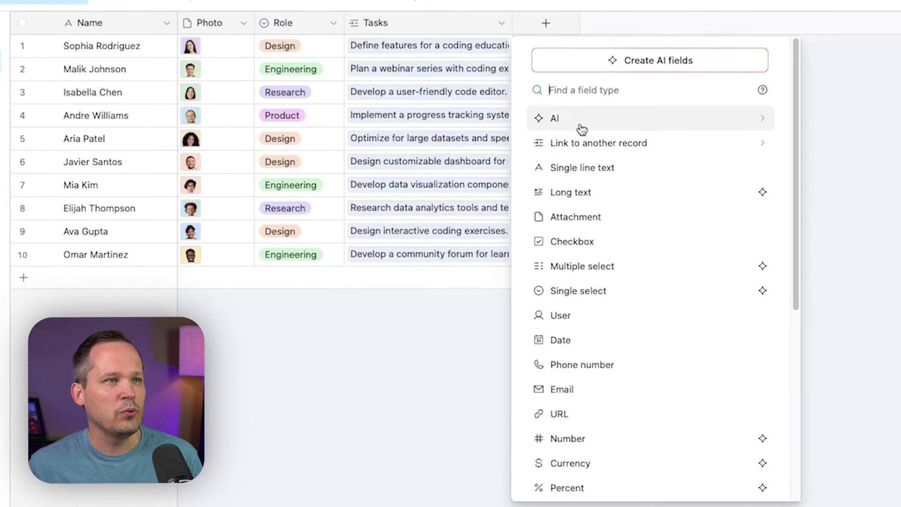
pyautogui.click(602, 146)
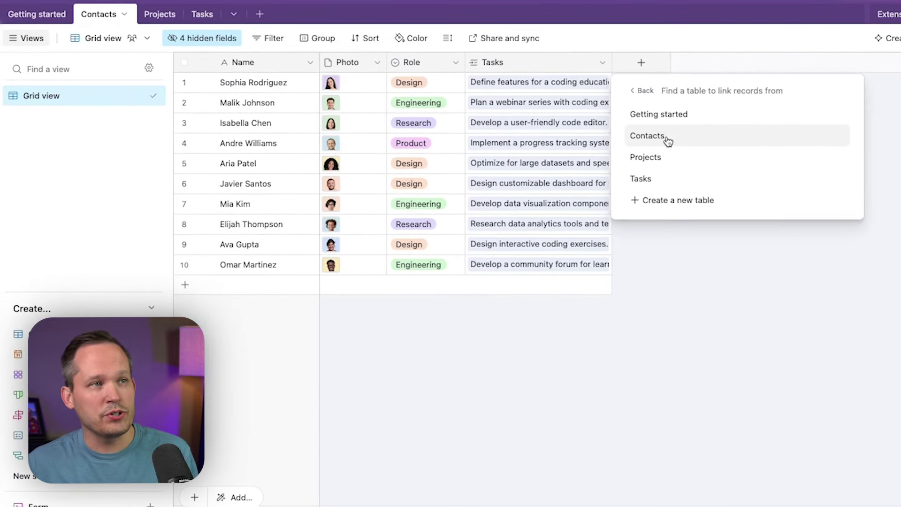
pyautogui.click(666, 136)
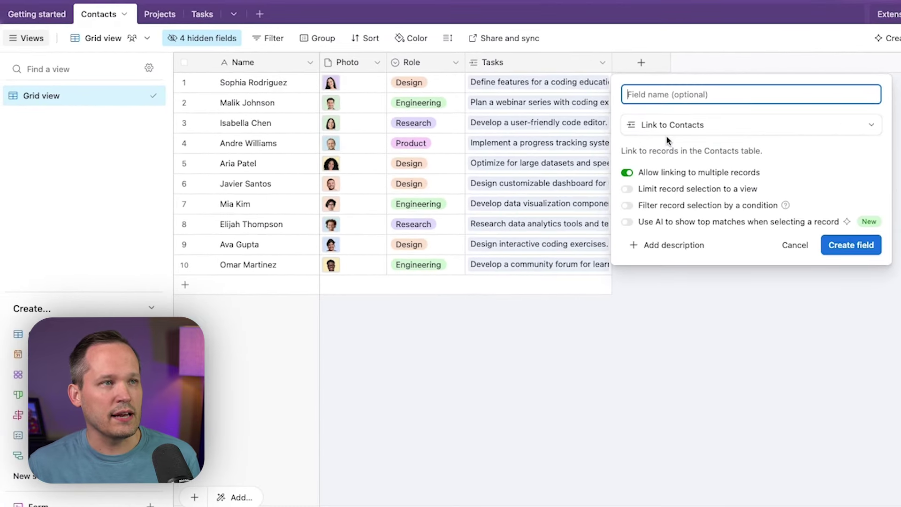
pyautogui.write('Manager')
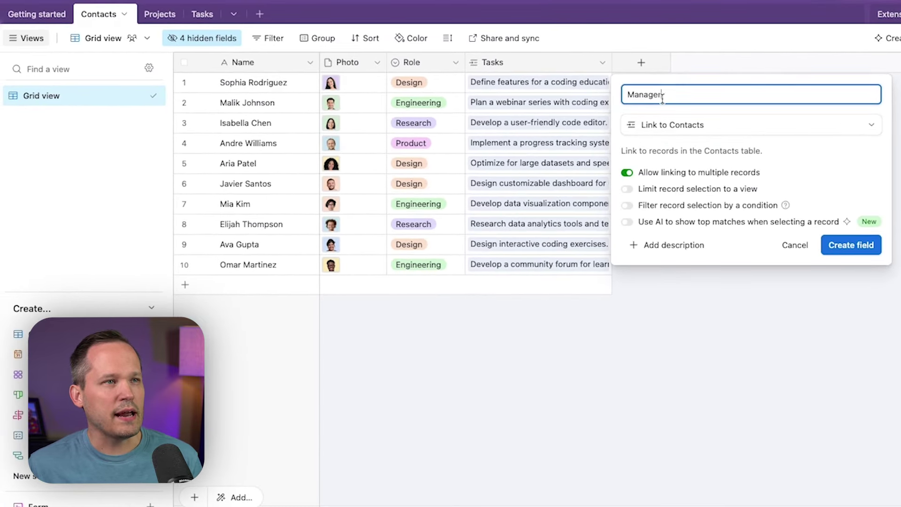
pyautogui.click(627, 173)
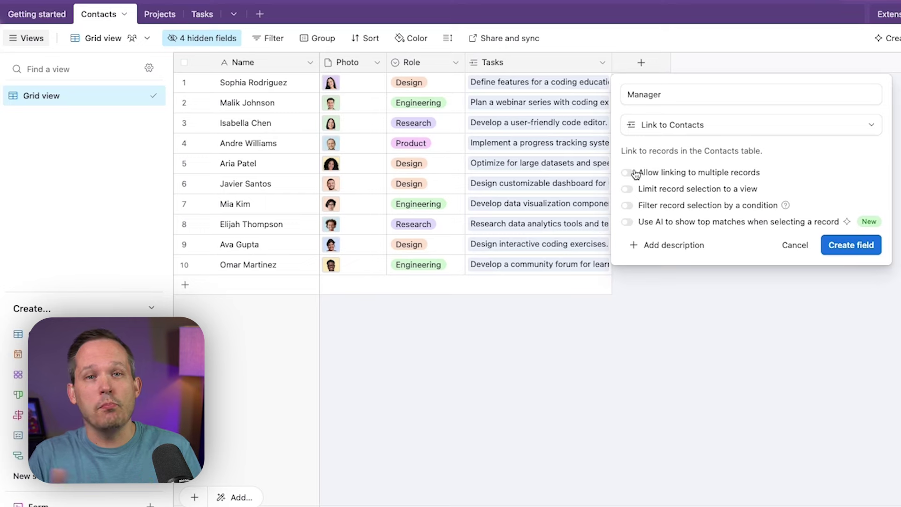
pyautogui.click(841, 244)
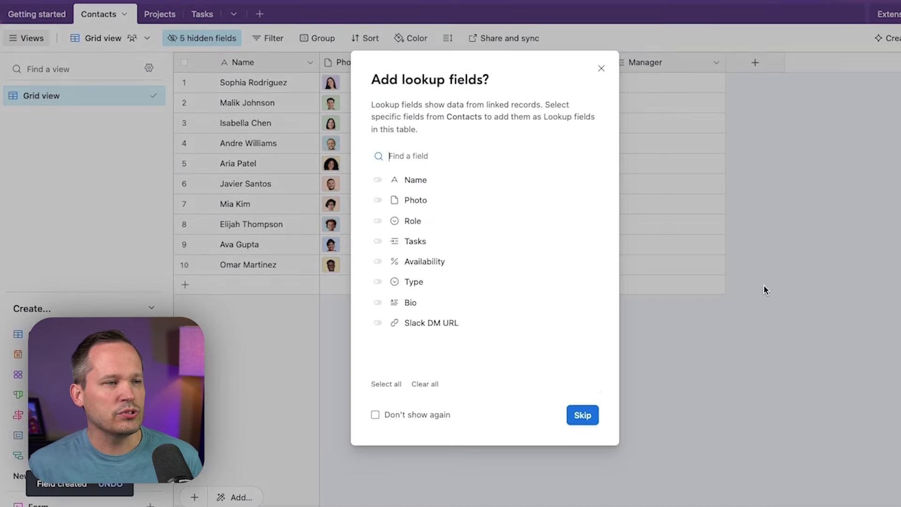
pyautogui.click(583, 416)
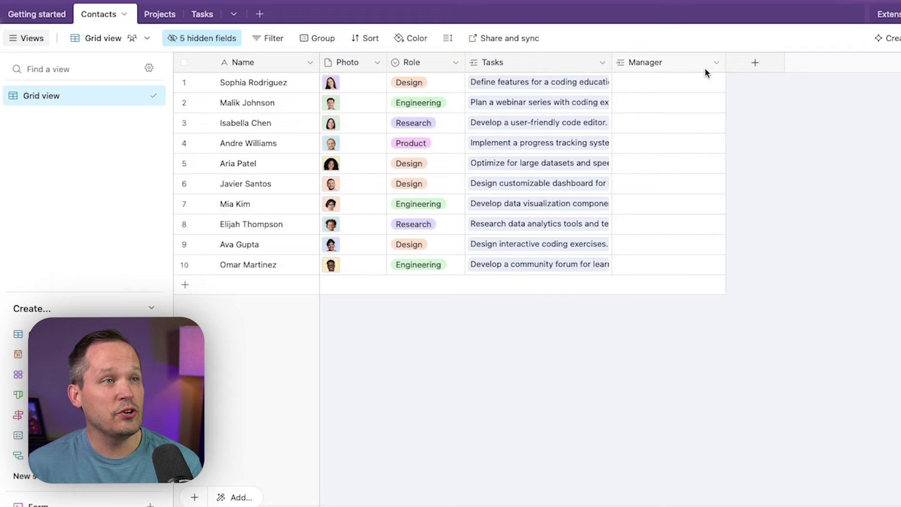
# Show the hidden field "From field: Manager" and rename it Direct Reports, keeping multiple linked records allowed.
pyautogui.click(202, 38)
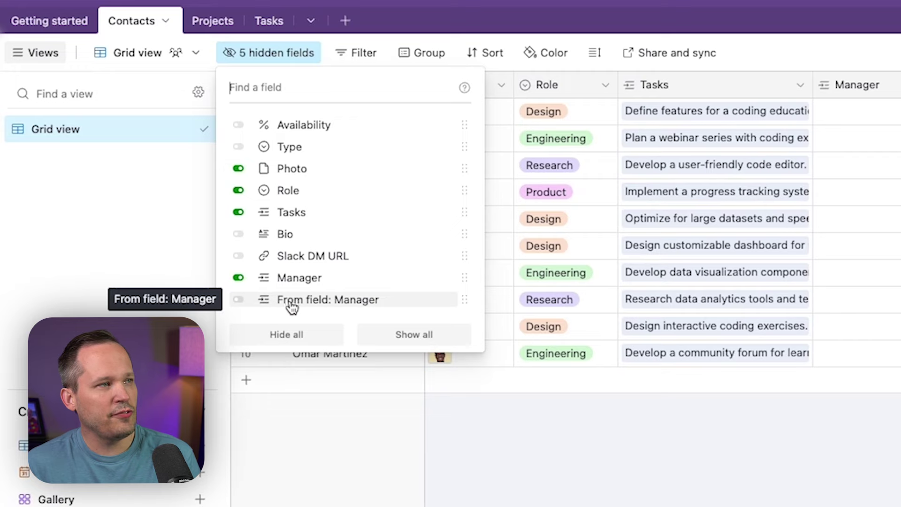
pyautogui.click(239, 302)
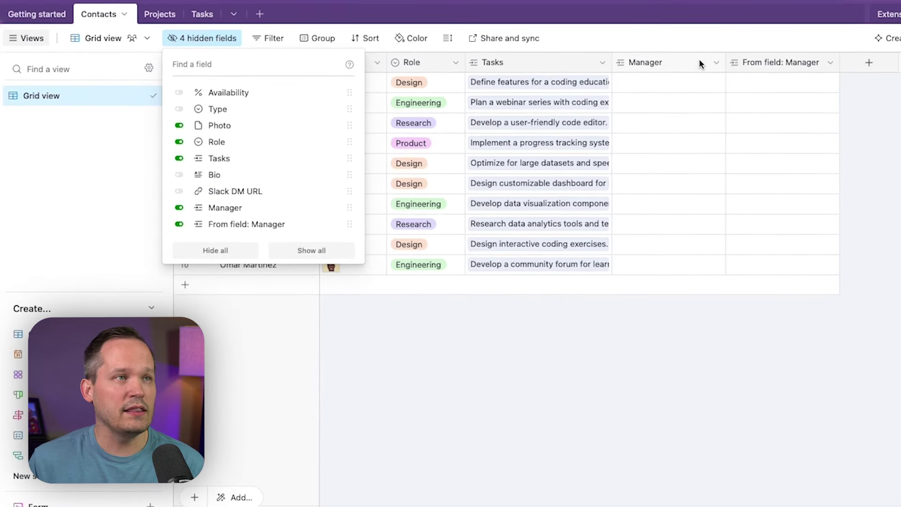
pyautogui.click(868, 96)
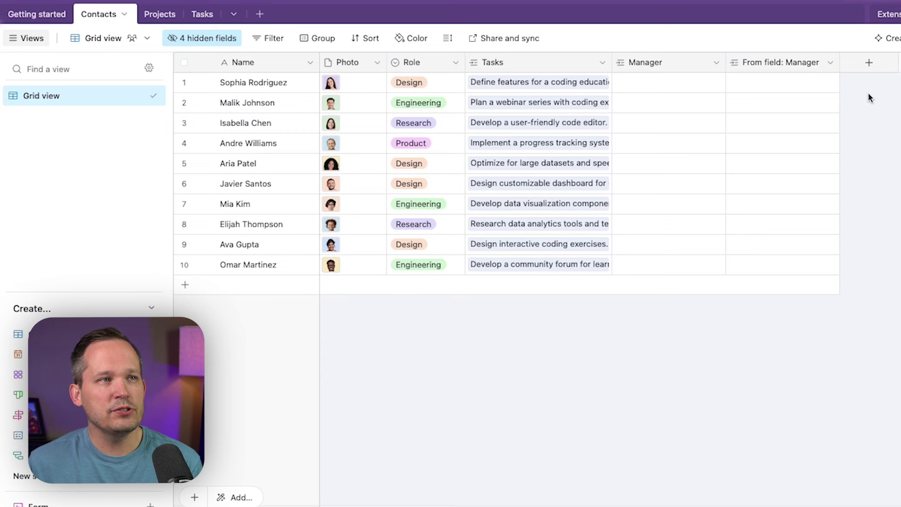
pyautogui.doubleClick(790, 66)
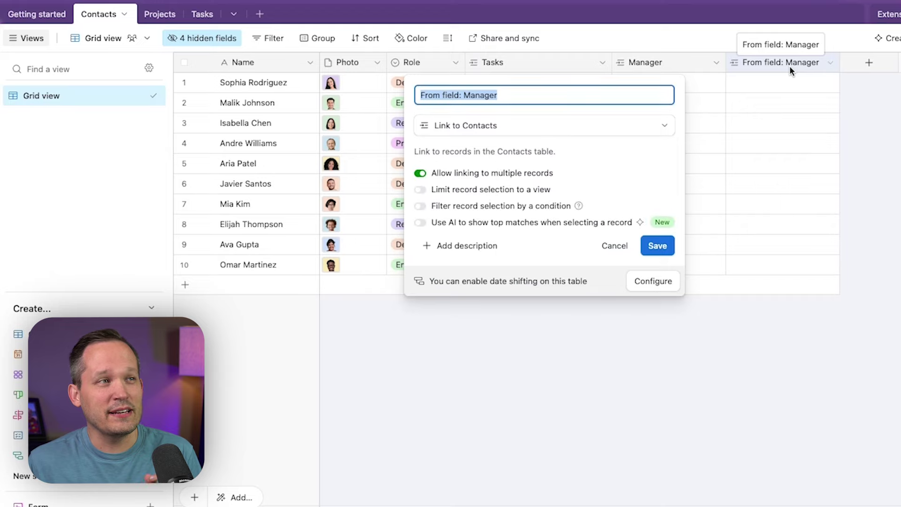
pyautogui.write('Direct Reports')
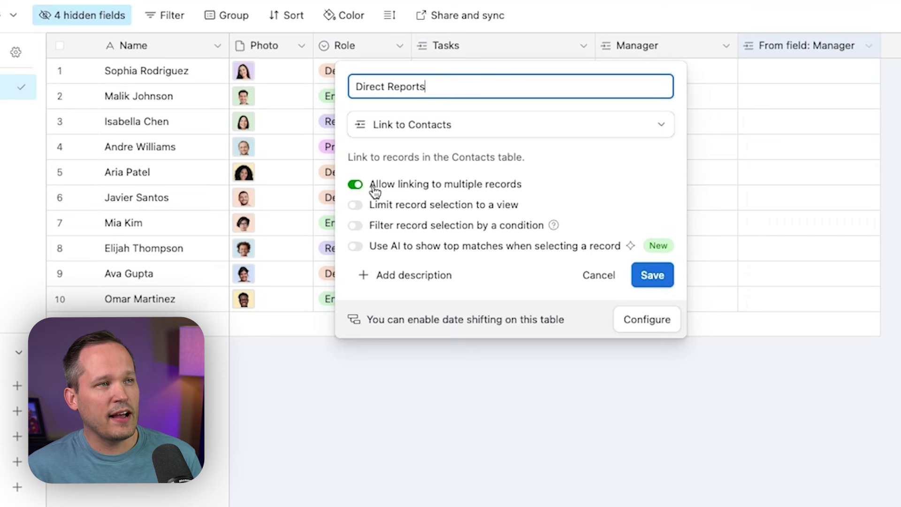
pyautogui.click(646, 277)
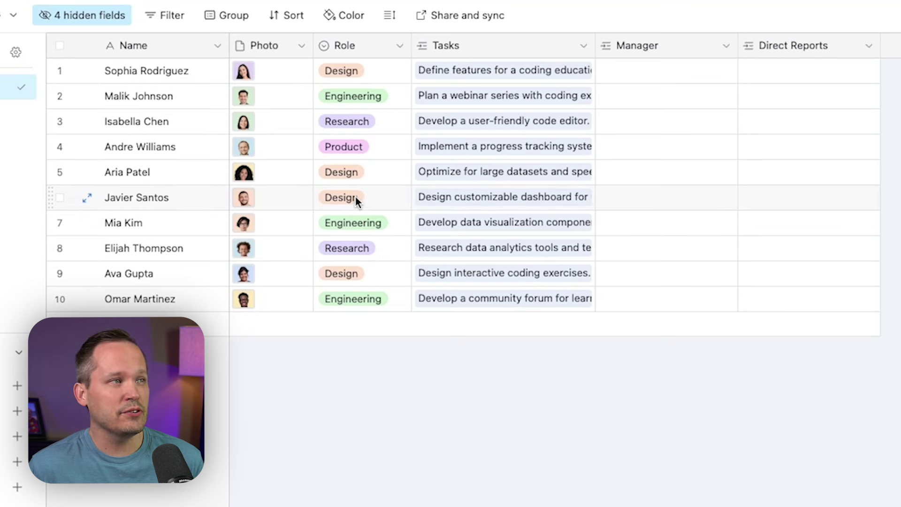
# Link the Design contact in row 5 as a direct report of the contact in row 1.
pyautogui.click(765, 72)
pyautogui.click(750, 71)
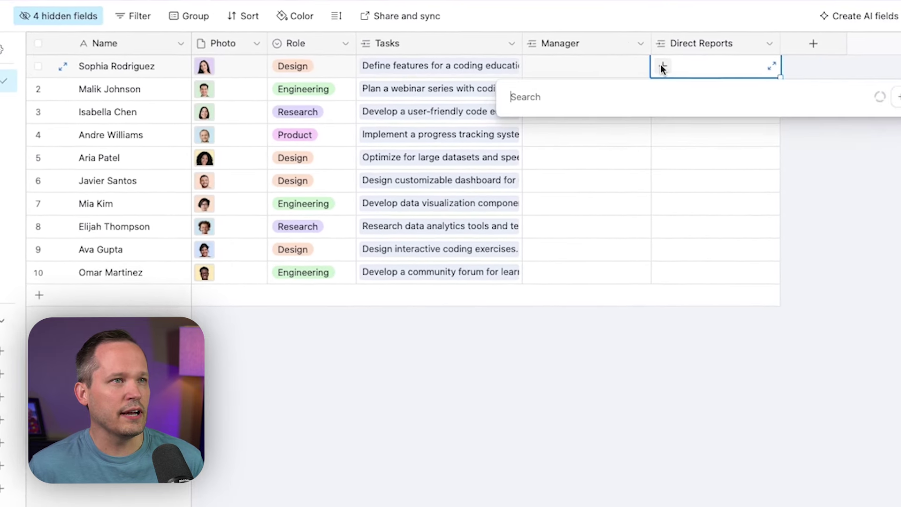
pyautogui.write('A')
pyautogui.click(615, 204)
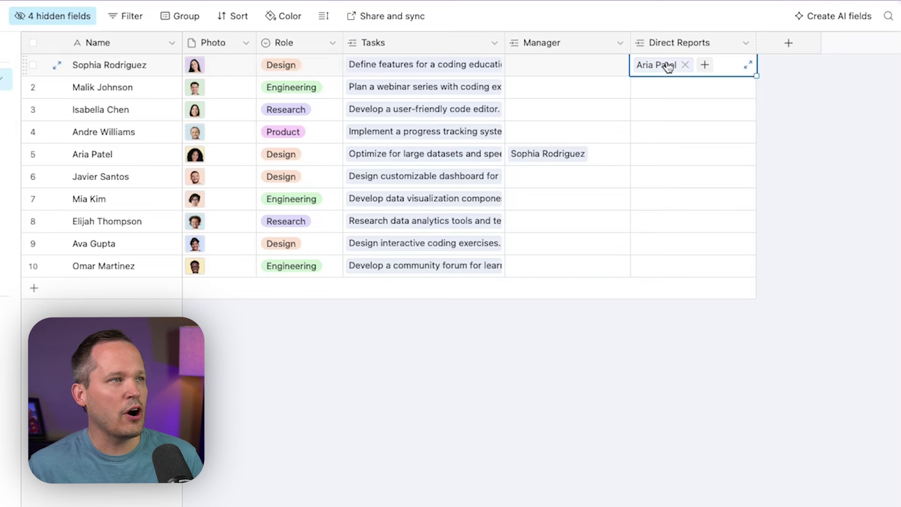
pyautogui.click(832, 128)
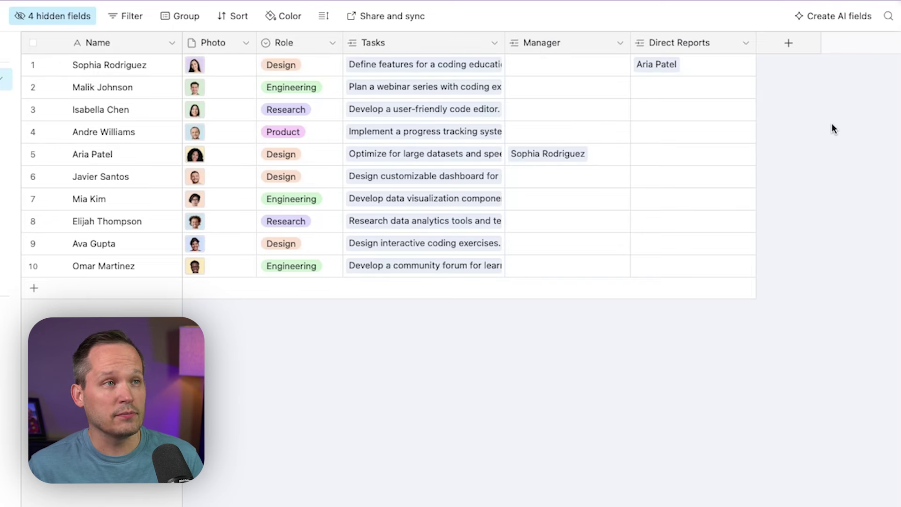
# Set the manager of the contact in row 6 to the Design contact from row 1.
pyautogui.click(522, 176)
pyautogui.click(516, 176)
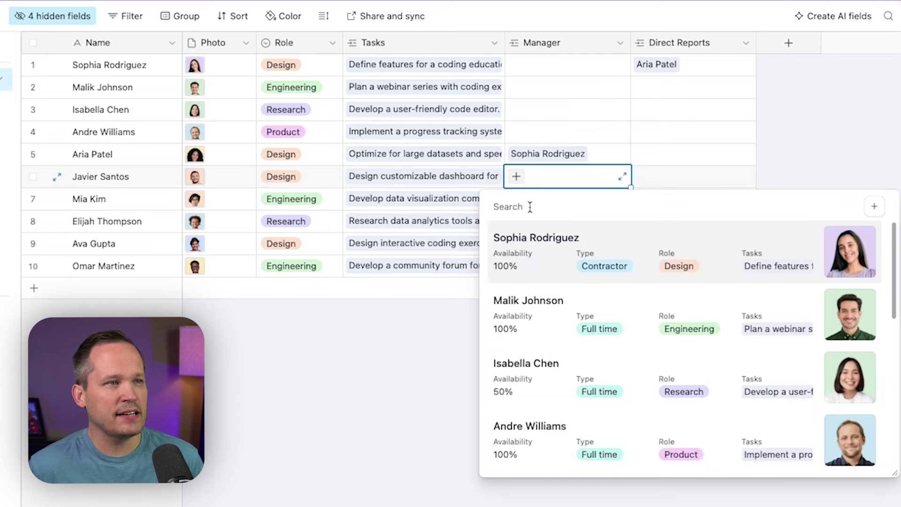
pyautogui.click(537, 249)
pyautogui.click(581, 349)
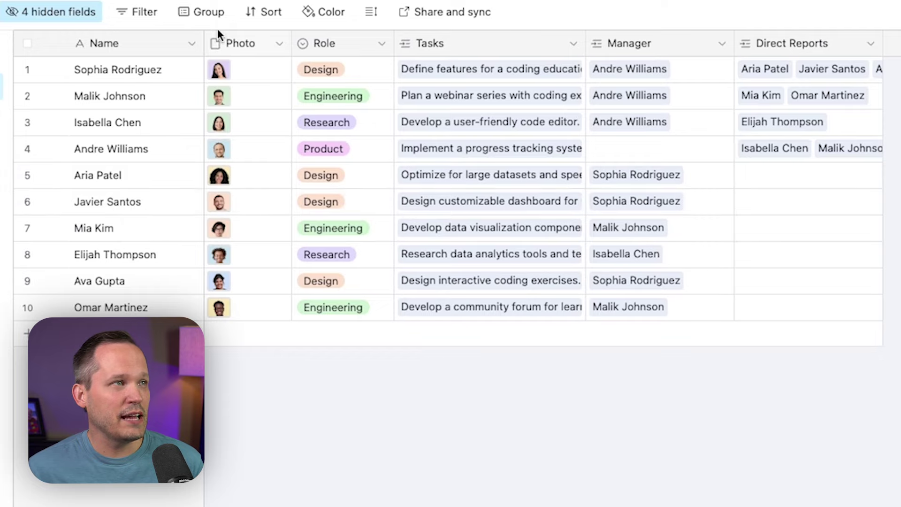
# Group the Contacts grid view by the Manager field.
pyautogui.click(209, 12)
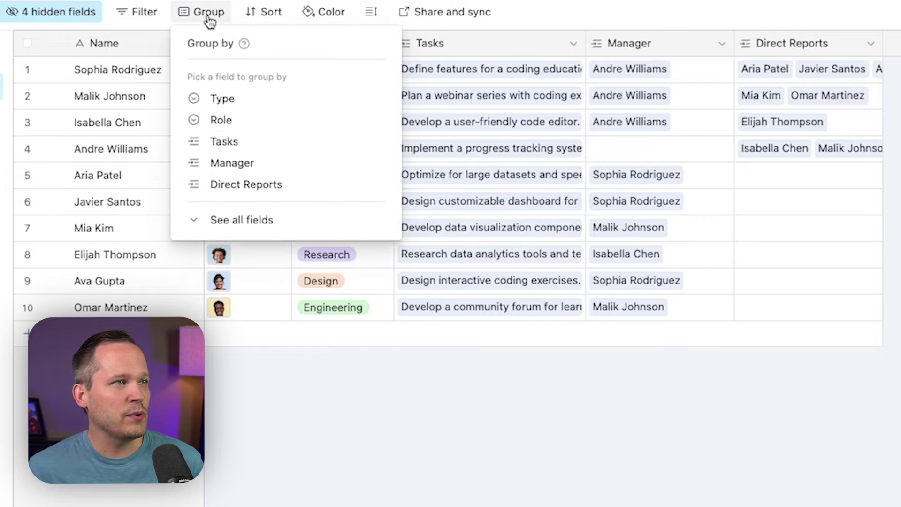
pyautogui.click(254, 164)
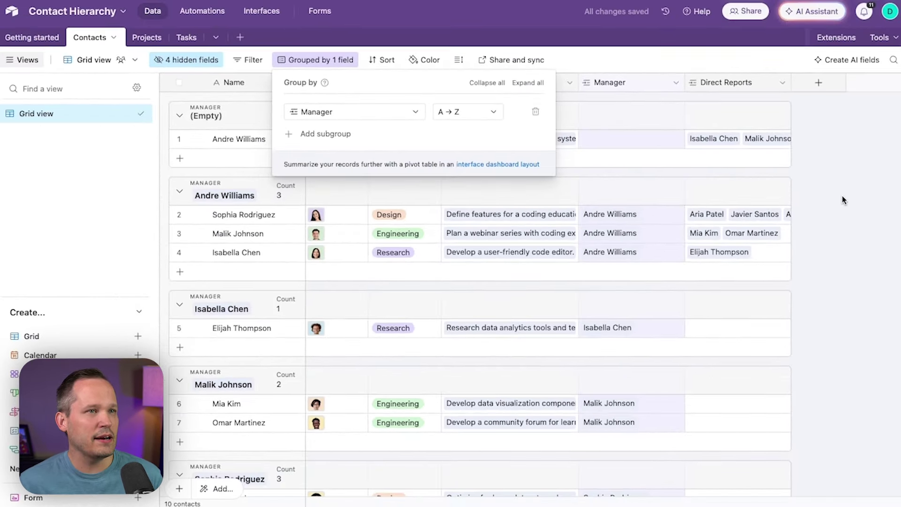